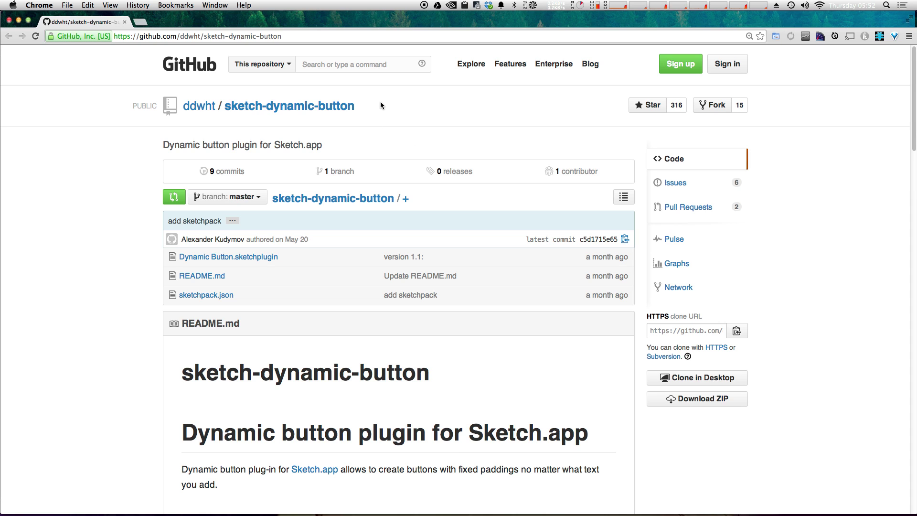
# Download the sketch-dynamic-button repository as a ZIP and bring Sketch to the front
pyautogui.scroll(-1, 376, 121)
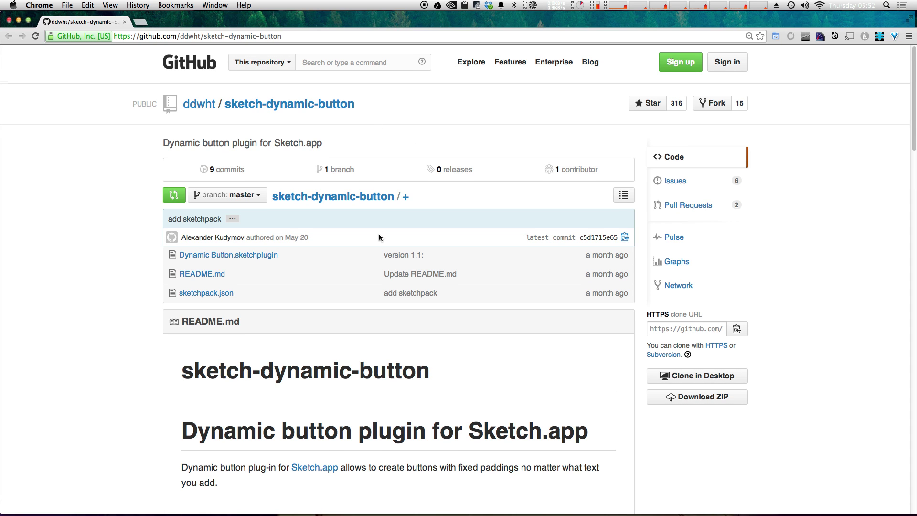
pyautogui.scroll(-1, 379, 237)
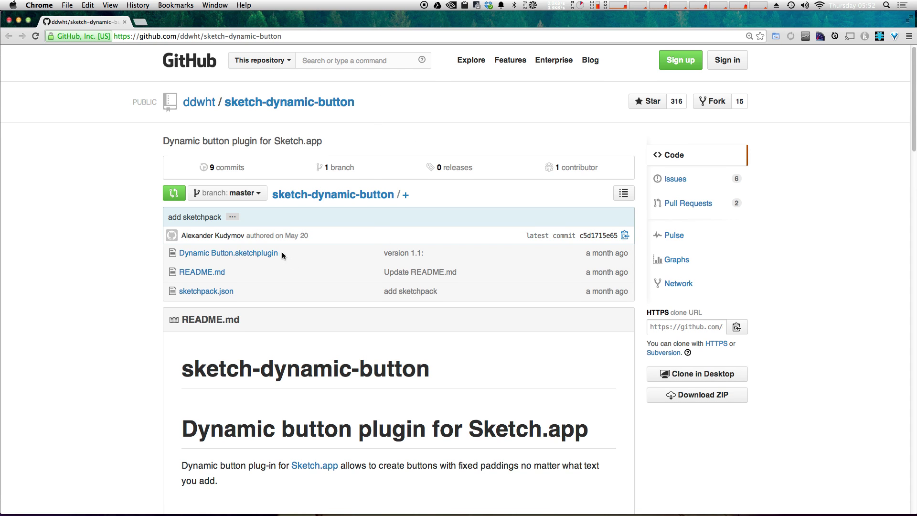
pyautogui.click(700, 395)
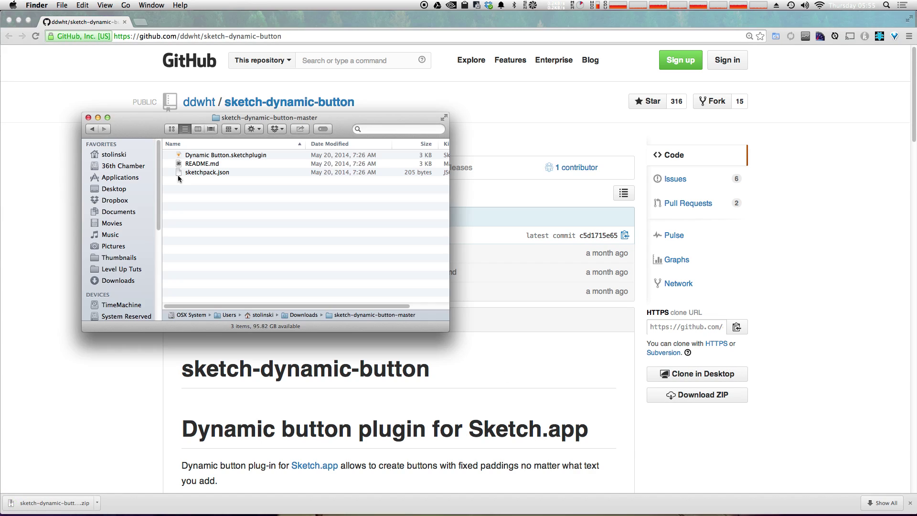
pyautogui.press('super+Tab')
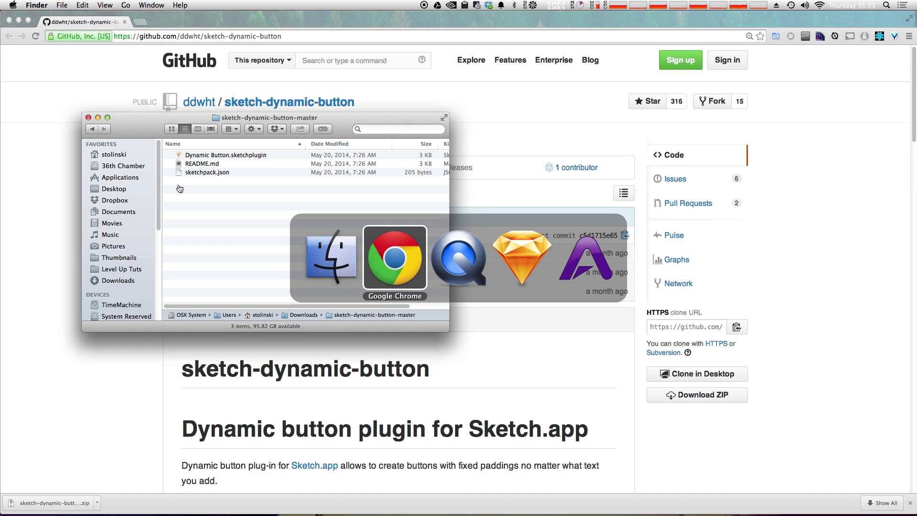
pyautogui.click(528, 246)
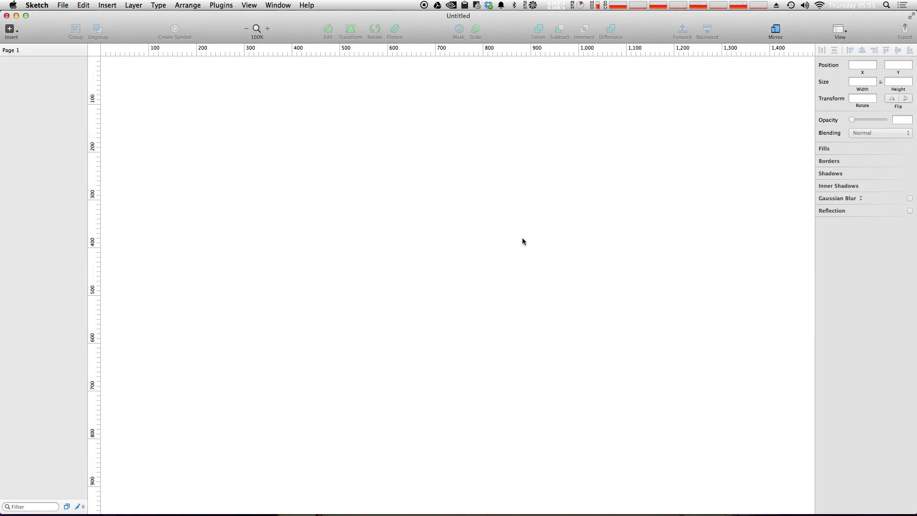
# Install Dynamic Button.sketchplugin into Sketch's Plugins folder and close the downloaded folder's window
pyautogui.click(218, 4)
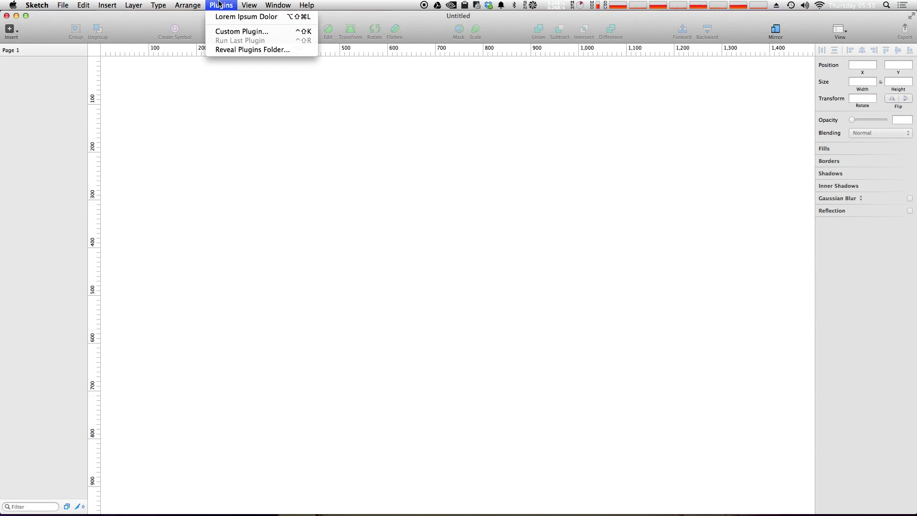
pyautogui.click(232, 49)
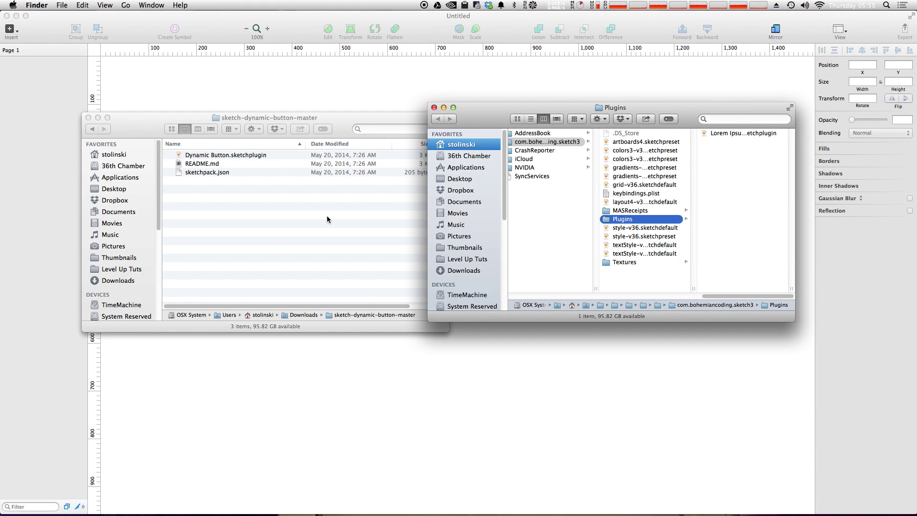
pyautogui.moveTo(229, 158)
pyautogui.mouseDown()
pyautogui.moveTo(268, 156)
pyautogui.moveTo(248, 176)
pyautogui.moveTo(279, 180)
pyautogui.moveTo(600, 177)
pyautogui.moveTo(651, 190)
pyautogui.moveTo(677, 184)
pyautogui.moveTo(658, 179)
pyautogui.mouseUp()
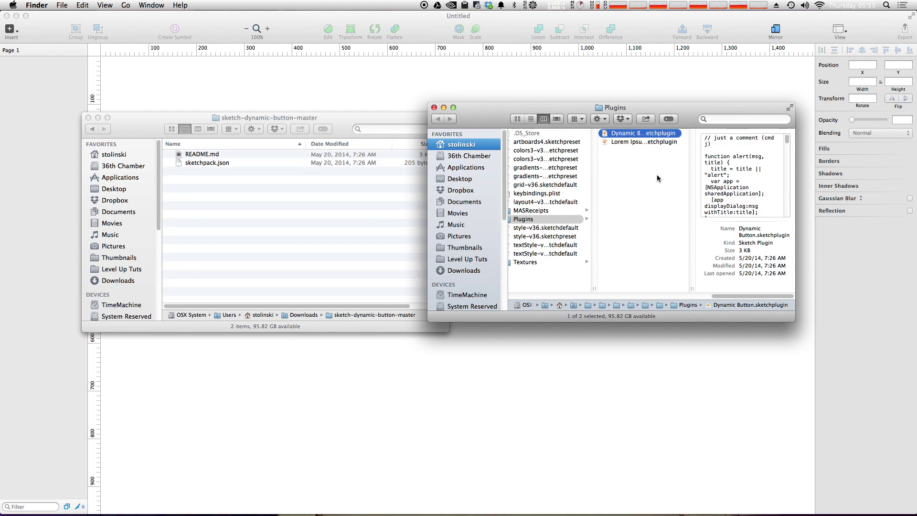
pyautogui.click(385, 116)
pyautogui.press('super+w')
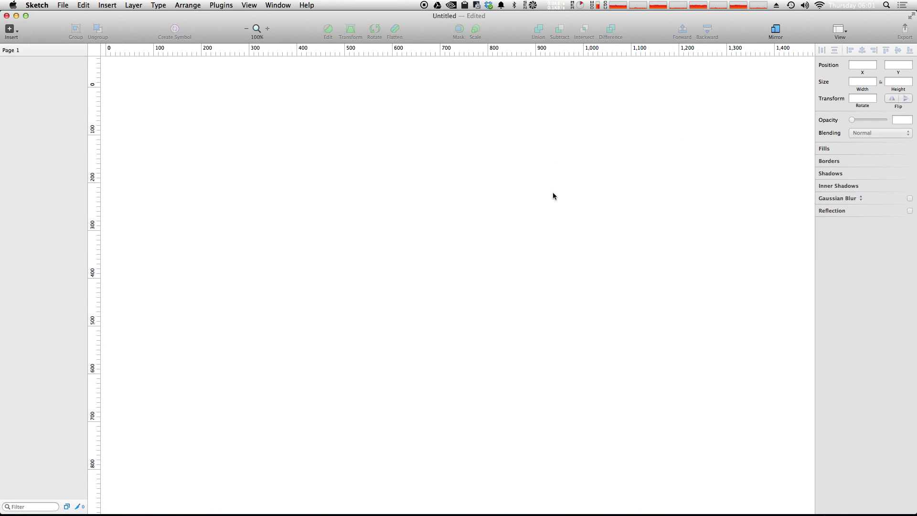
# Add a text layer on the canvas starting with '20'
pyautogui.click(10, 29)
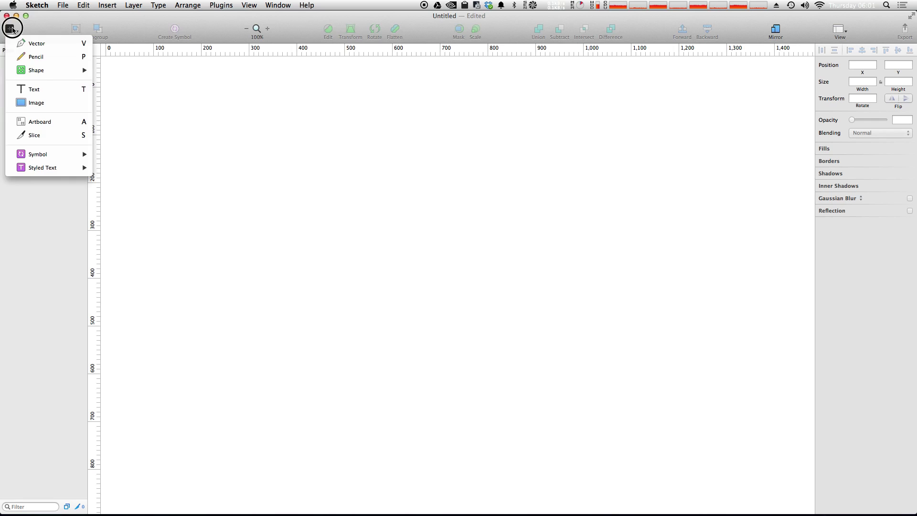
pyautogui.click(78, 89)
pyautogui.click(371, 173)
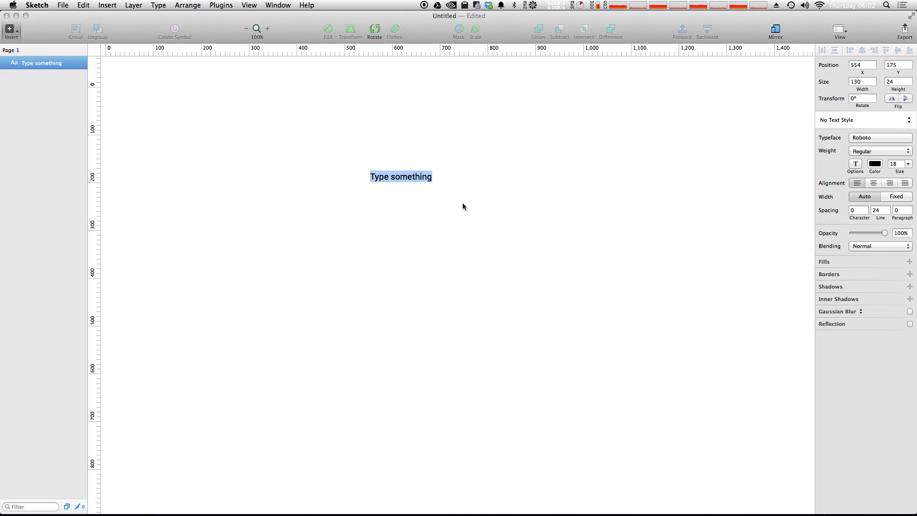
pyautogui.write('20:')
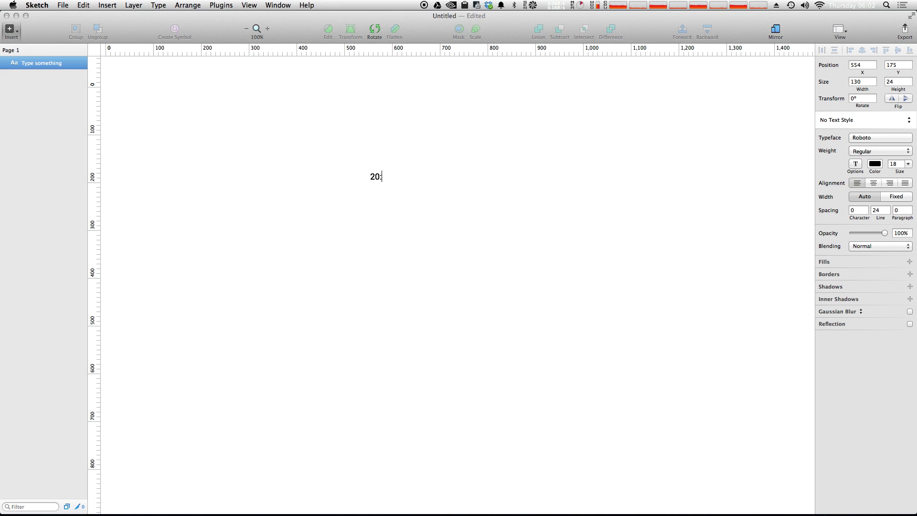
pyautogui.press('Escape')
# Zoom to 200% and complete the text so it reads 20:40:20:40
pyautogui.press('super+equal')
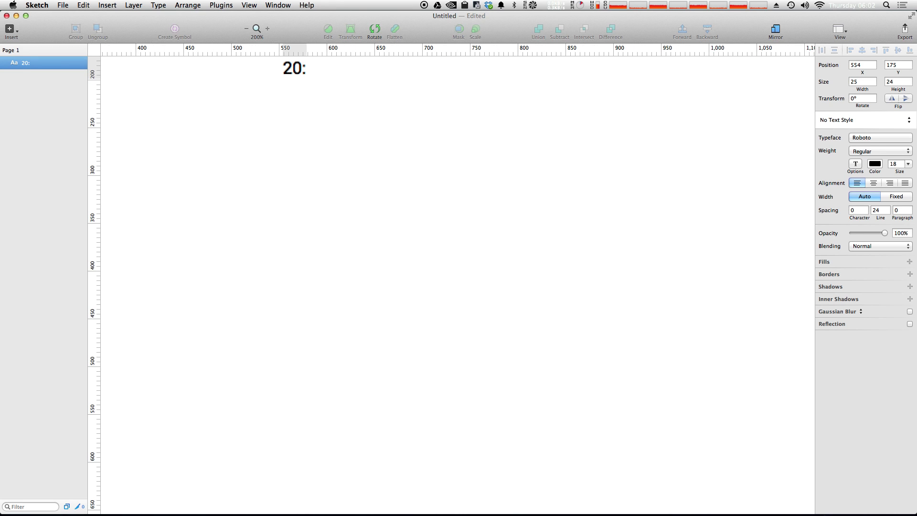
pyautogui.click(264, 216)
pyautogui.moveTo(265, 217); pyautogui.dragTo(298, 301)
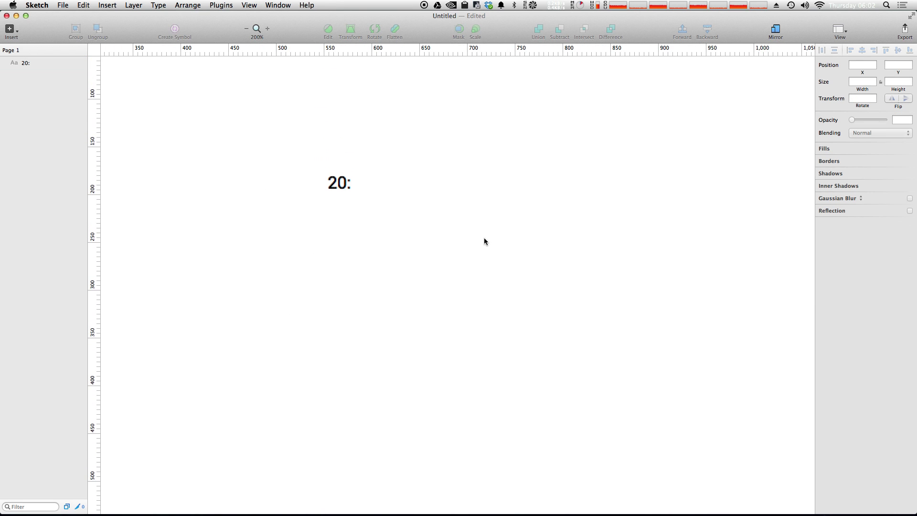
pyautogui.doubleClick(336, 187)
pyautogui.click(356, 183)
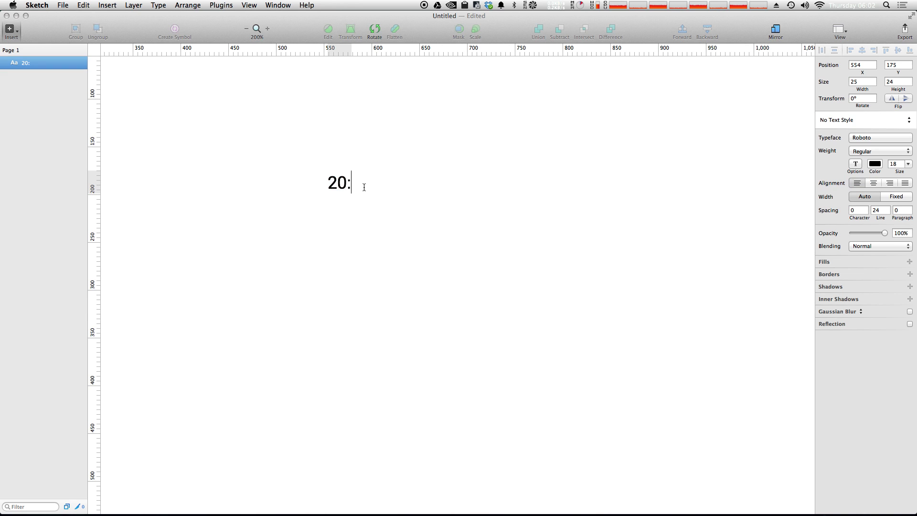
pyautogui.write('40:20:40')
pyautogui.click(365, 185)
pyautogui.doubleClick(385, 182)
pyautogui.click(429, 183)
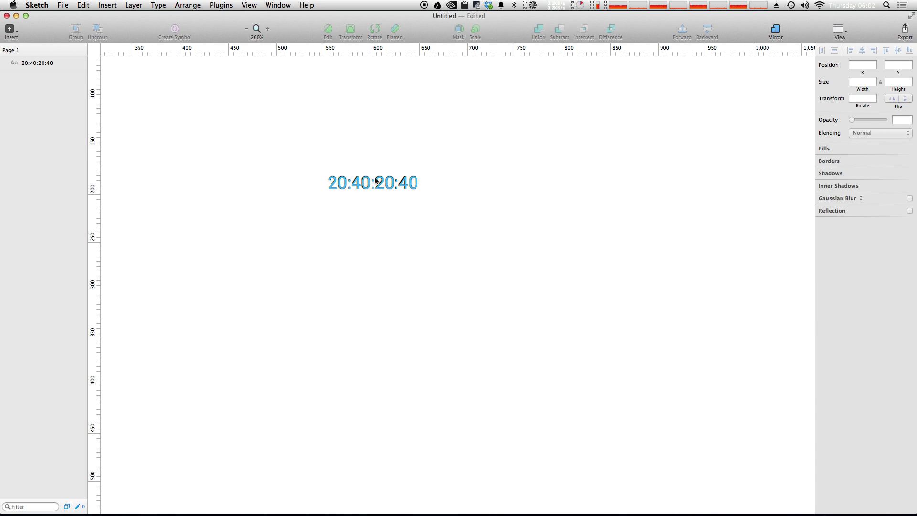
# Enlarge the 20:40:20:40 text layer's font size to 48
pyautogui.click(414, 189)
pyautogui.click(903, 165)
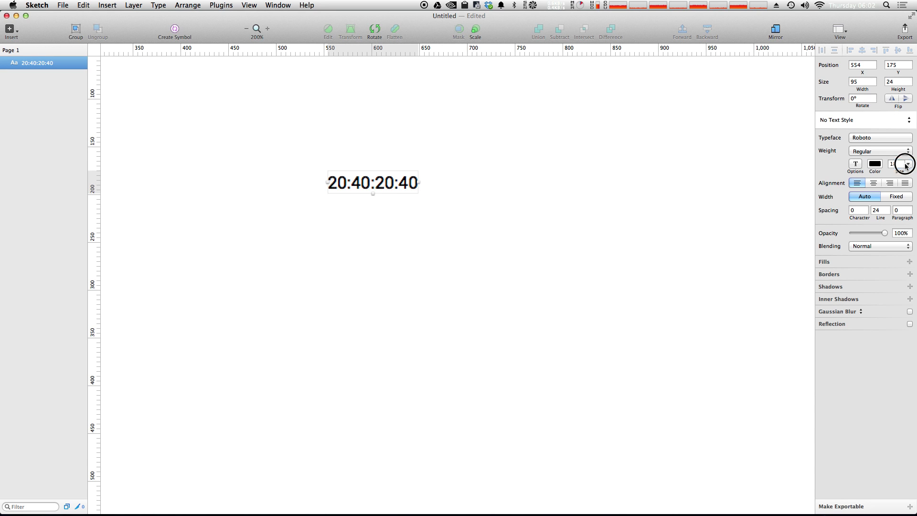
pyautogui.click(909, 165)
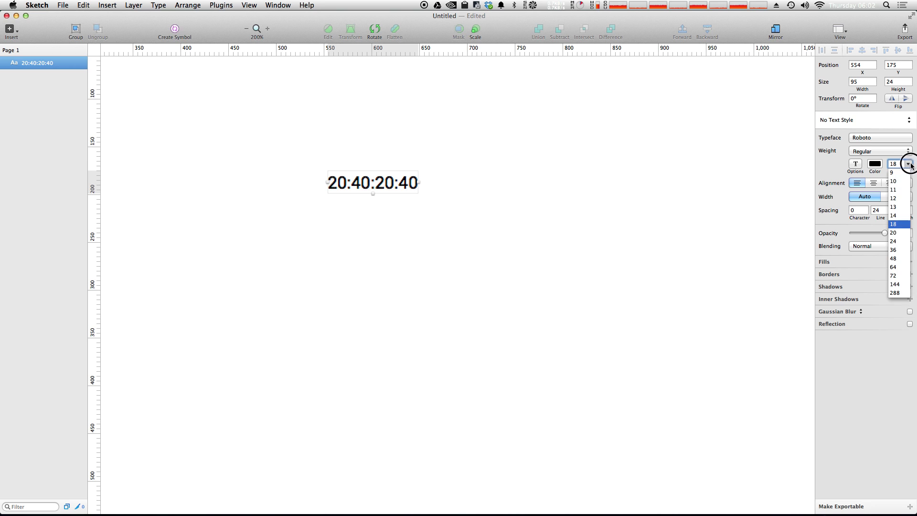
pyautogui.click(896, 268)
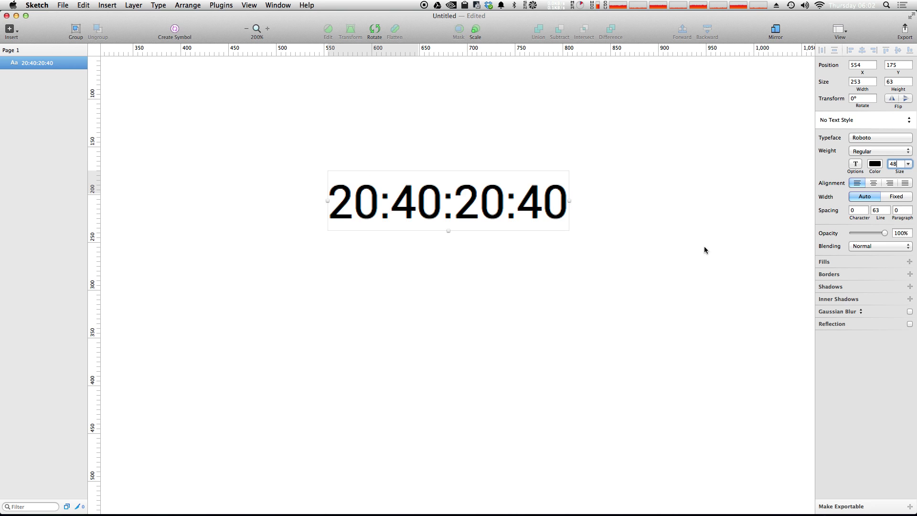
pyautogui.click(658, 240)
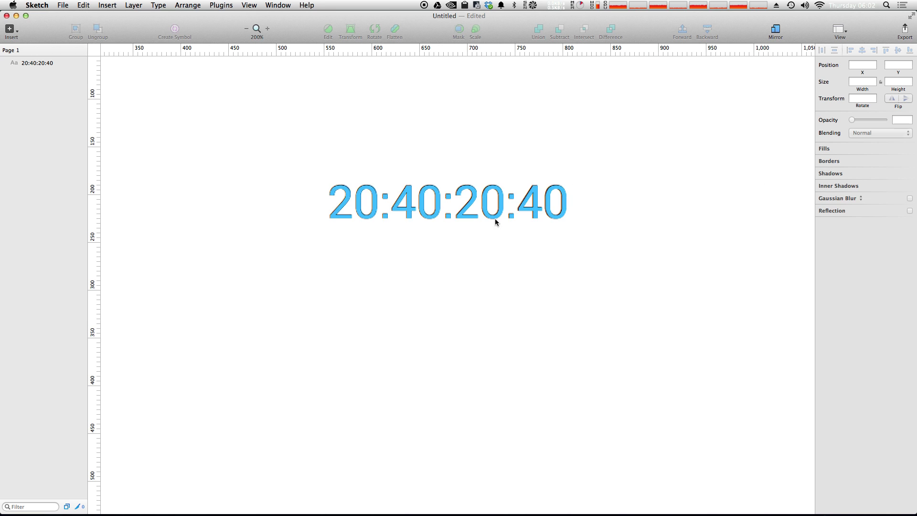
# Wrap the 20:40:20:40 text in a flex button group and inspect its text and BG layers
pyautogui.click(510, 196)
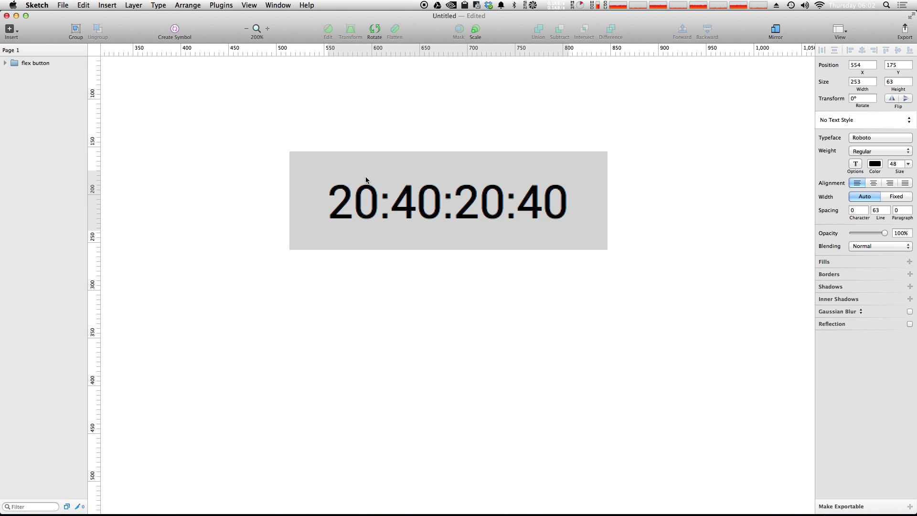
pyautogui.click(57, 65)
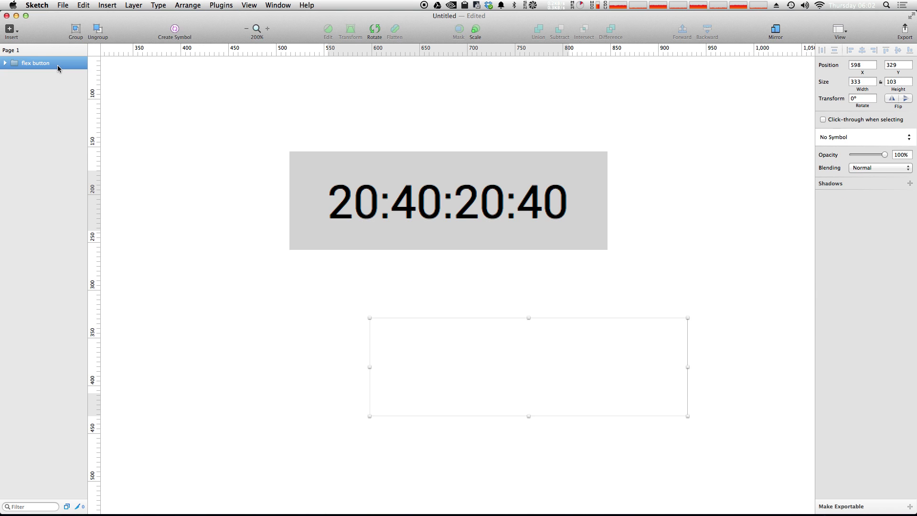
pyautogui.click(5, 64)
pyautogui.click(30, 76)
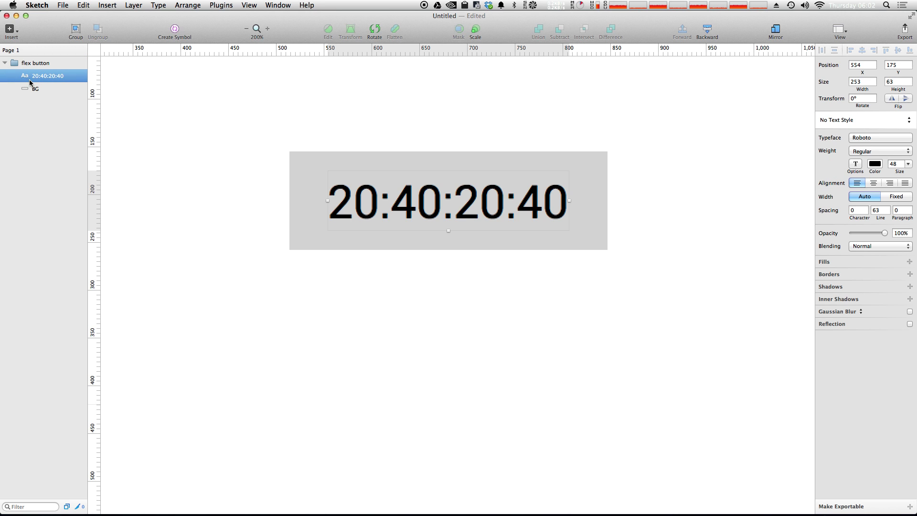
pyautogui.click(32, 89)
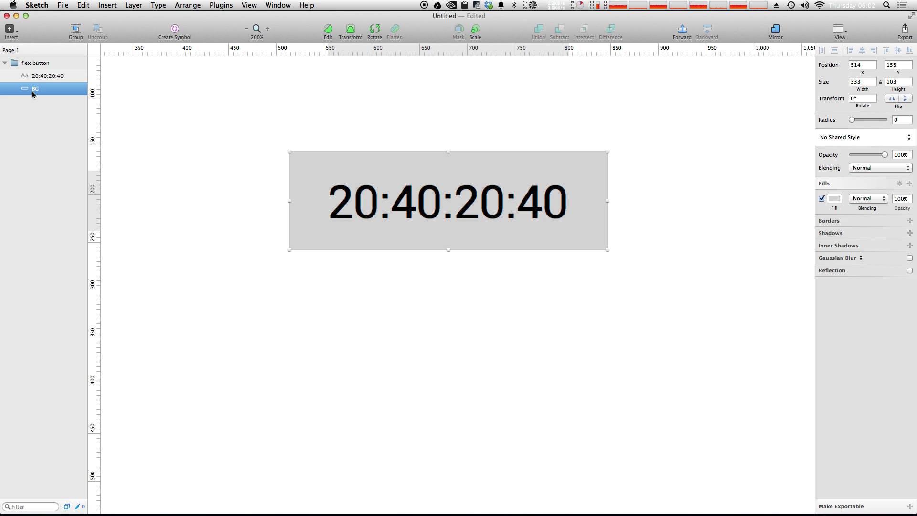
# Select the flex button group on the canvas and enter its text for editing
pyautogui.click(310, 177)
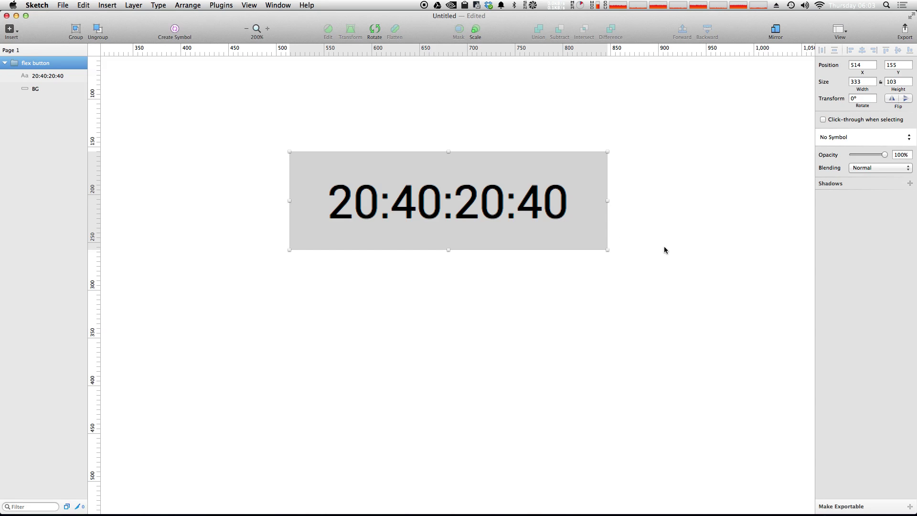
pyautogui.click(712, 243)
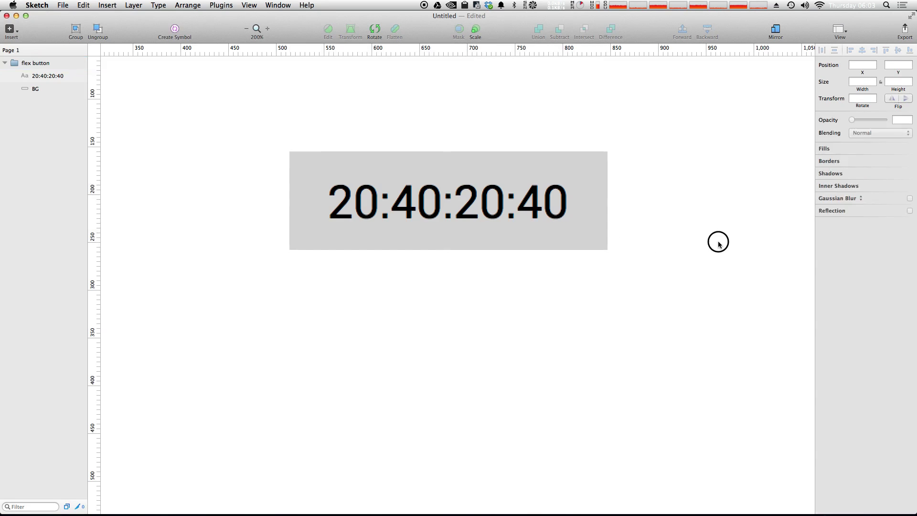
pyautogui.click(497, 219)
pyautogui.doubleClick(498, 219)
# Replace the button text 20:40:20:40 with 'Submit'
pyautogui.press('super+a')
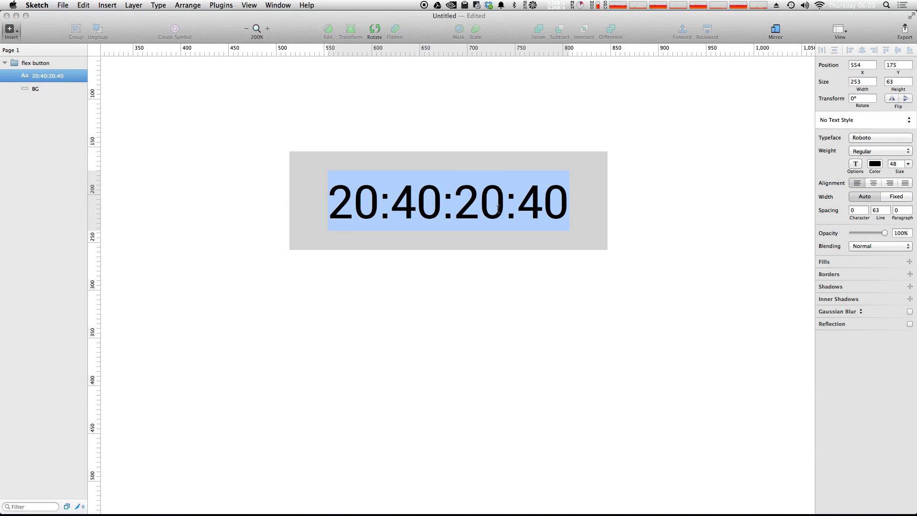
pyautogui.write('Submit')
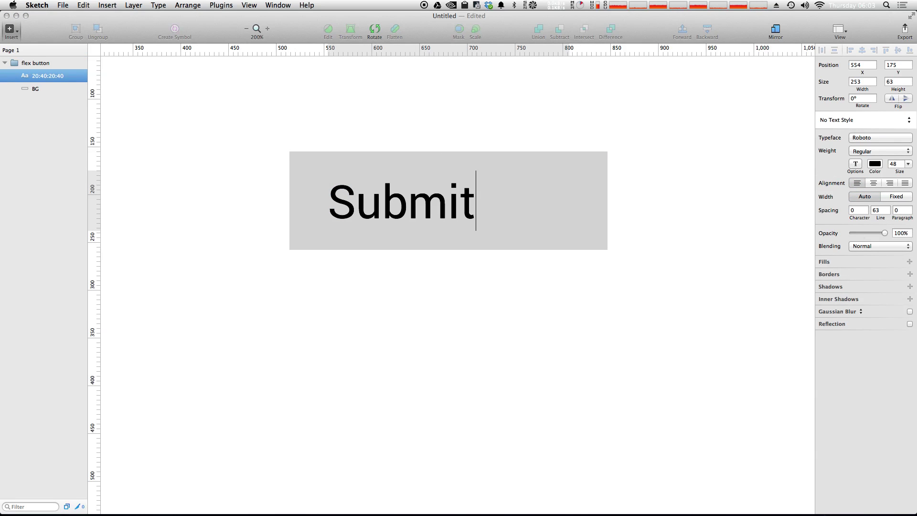
pyautogui.click(493, 318)
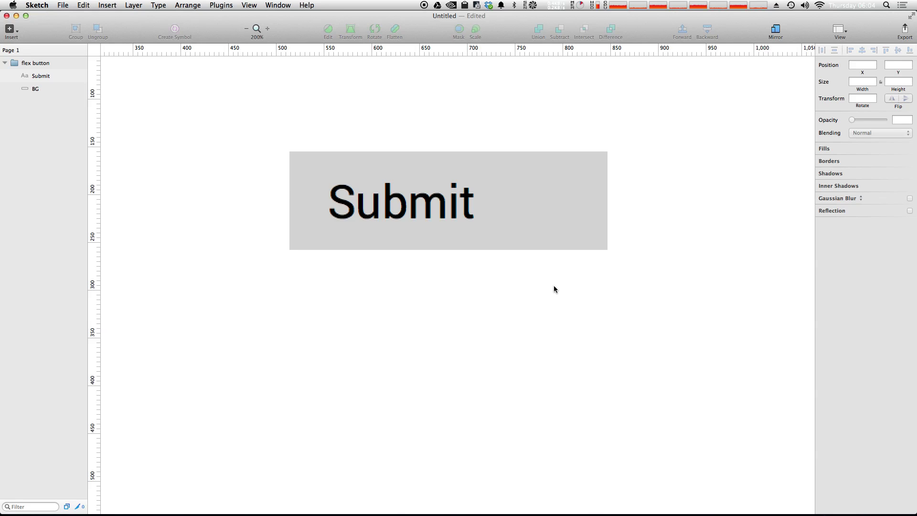
# Rename the Submit text layer to 10:50:10:50 and refit the background with the plugin shortcut
pyautogui.click(43, 76)
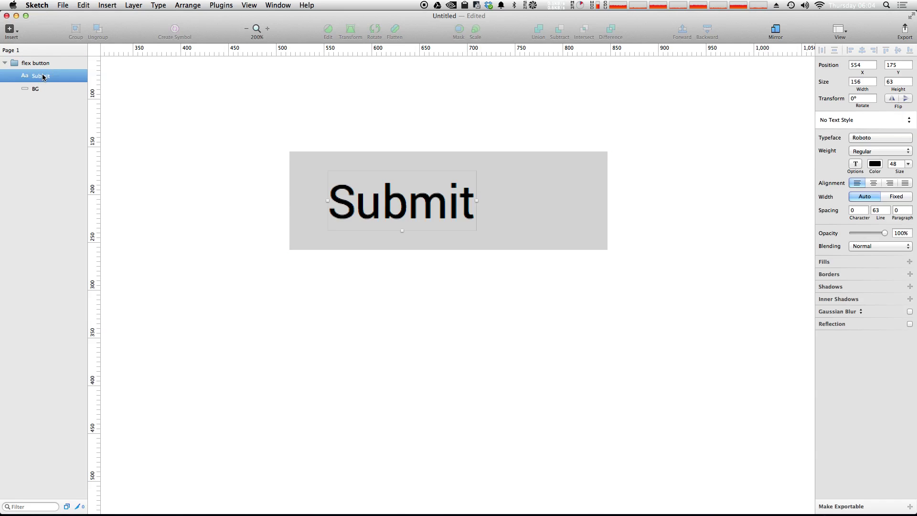
pyautogui.doubleClick(41, 77)
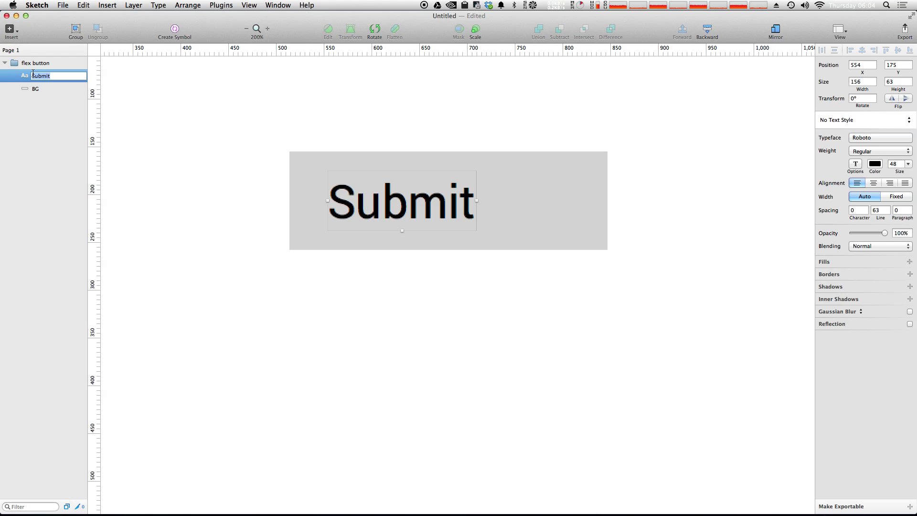
pyautogui.write('10:50:10:50')
pyautogui.press('Return')
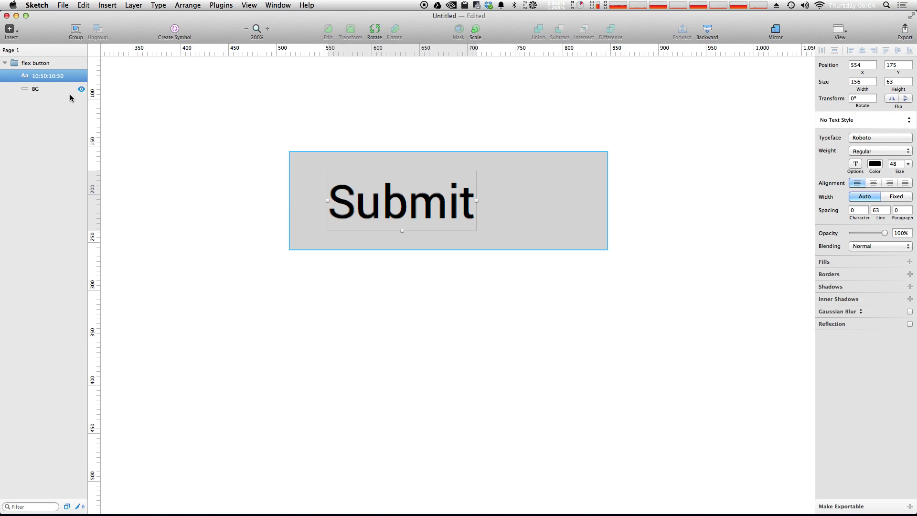
pyautogui.press('super+j')
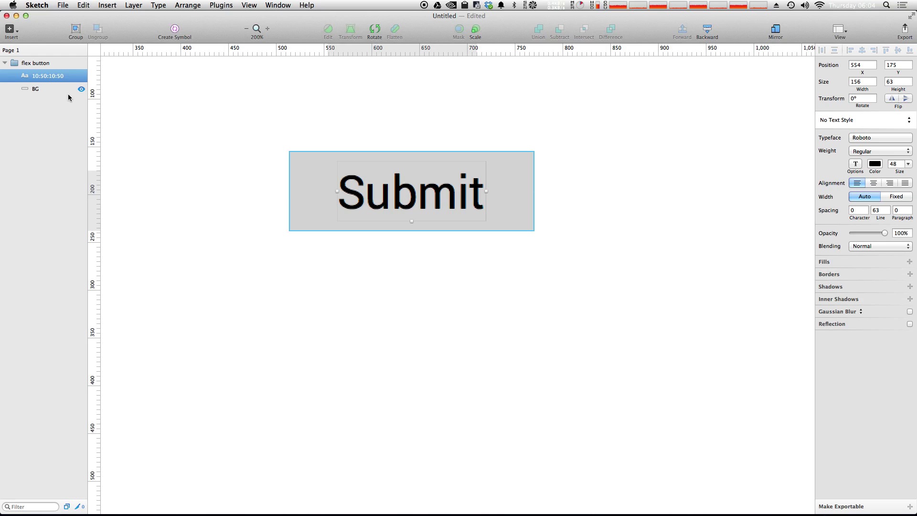
# Check the refitted 256 × 83 BG rectangle and reopen the Submit text for editing
pyautogui.click(515, 181)
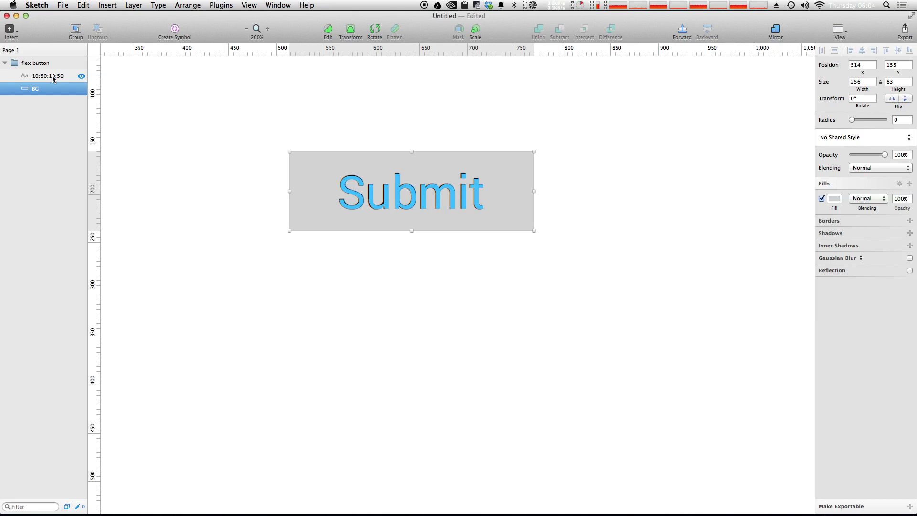
pyautogui.doubleClick(443, 197)
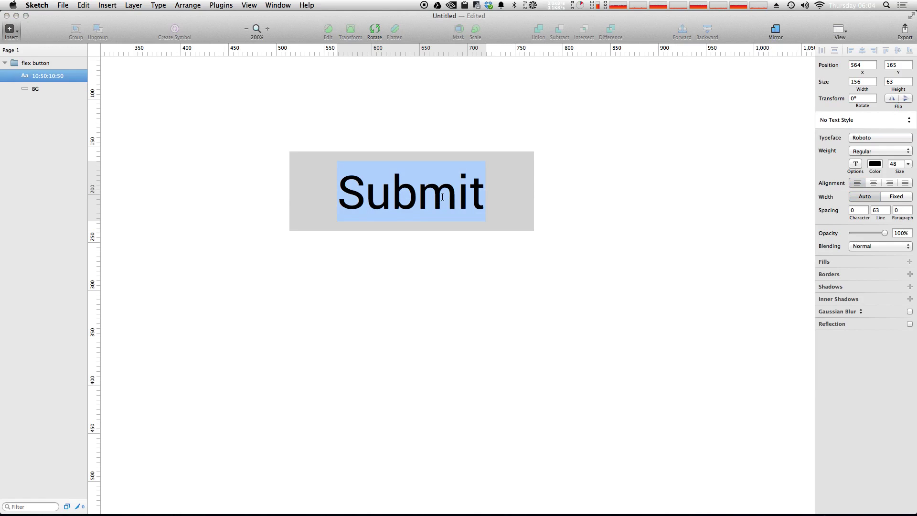
# Change the button text from Submit to 'Hi'
pyautogui.write('C')
pyautogui.press('BackSpace')
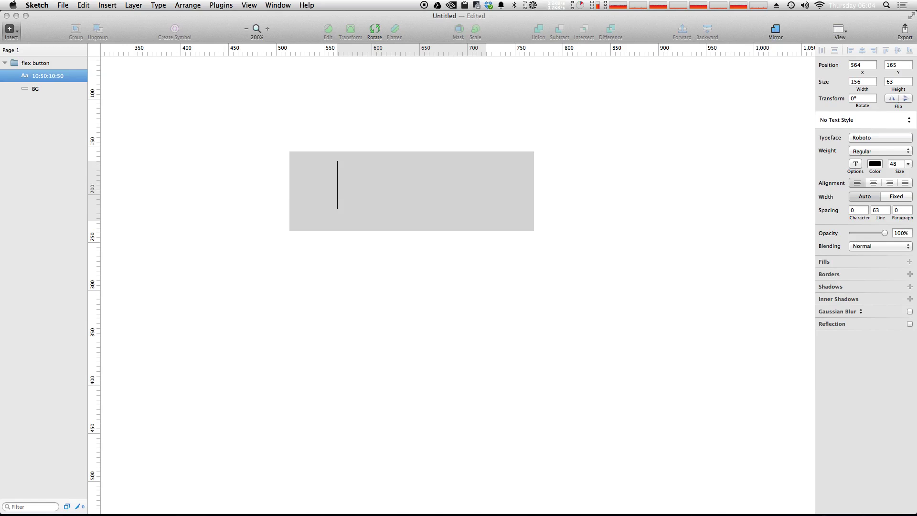
pyautogui.write('O')
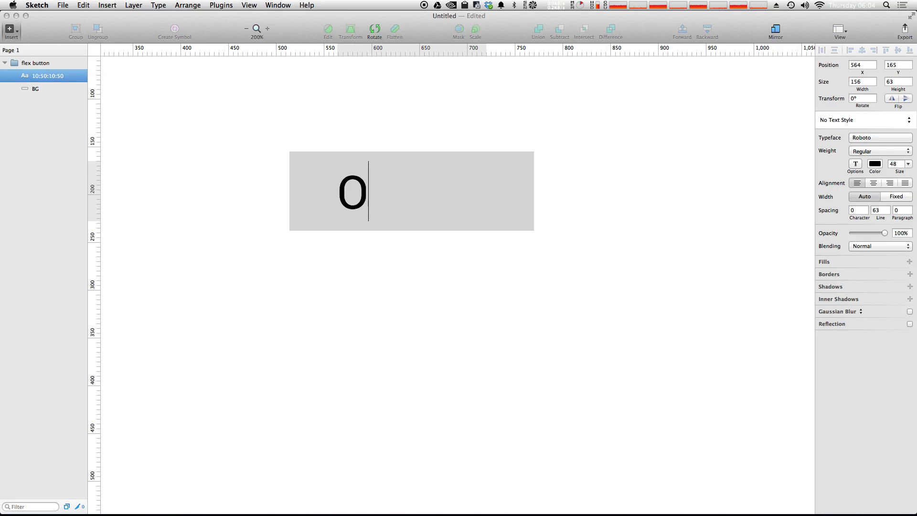
pyautogui.press('BackSpace')
pyautogui.write('Hi')
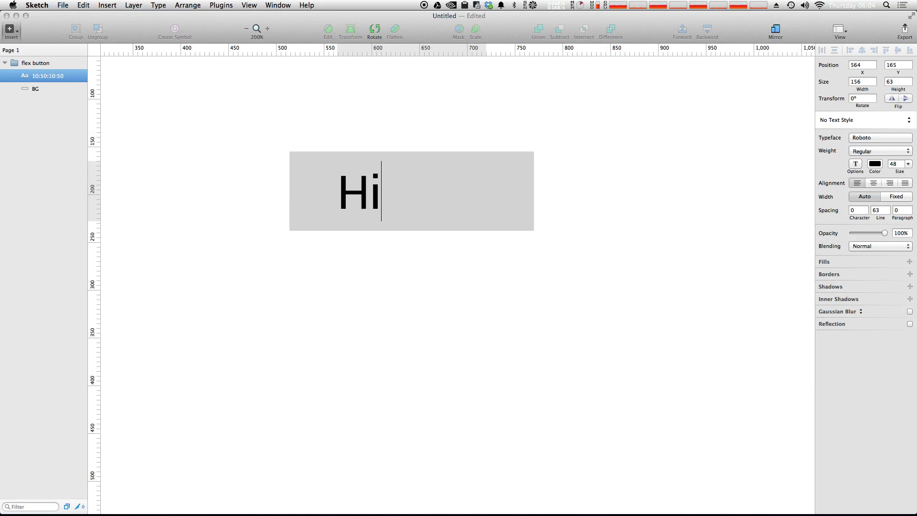
pyautogui.click(474, 302)
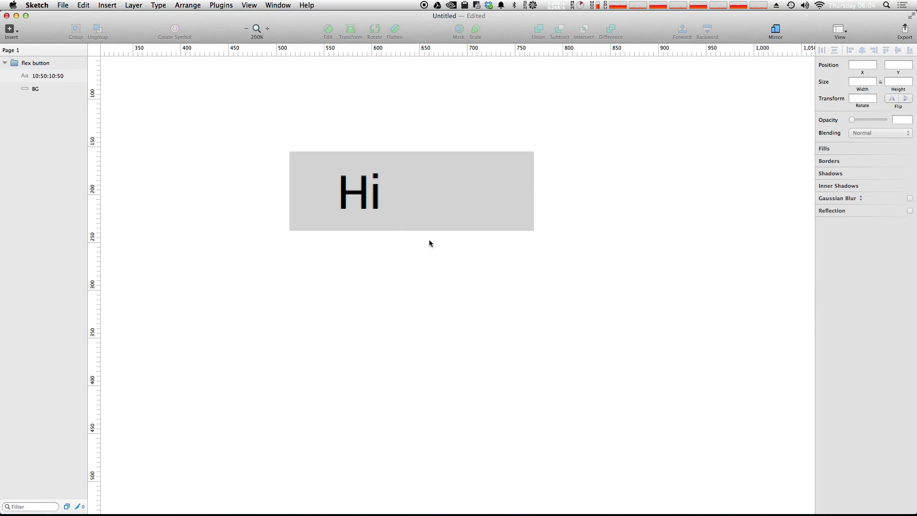
# Run Dynamic Button on the 10:50:10:50 layer to shrink the BG to 147 × 83
pyautogui.click(44, 78)
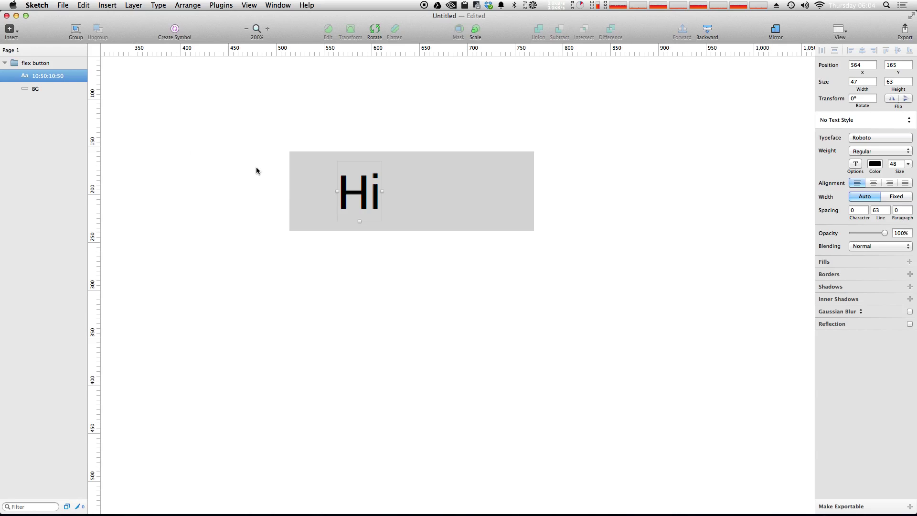
pyautogui.press('ctrl+alt+super+f')
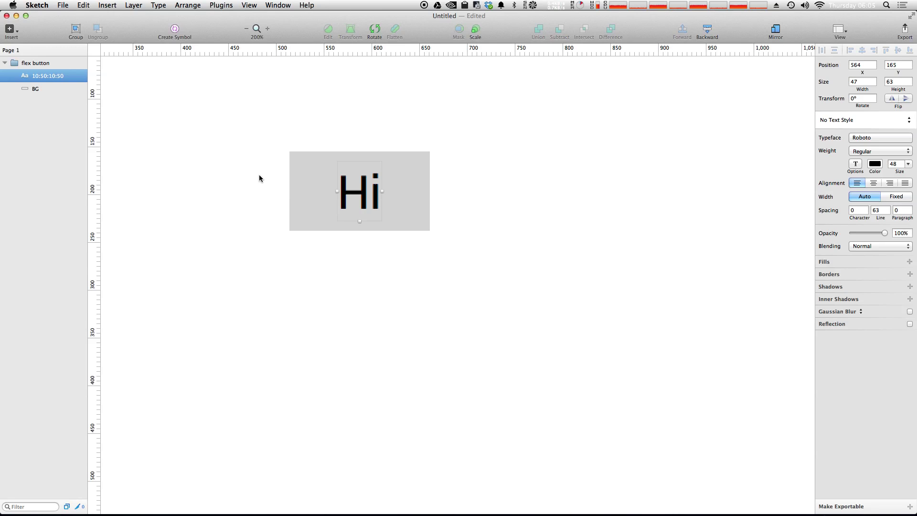
pyautogui.click(44, 90)
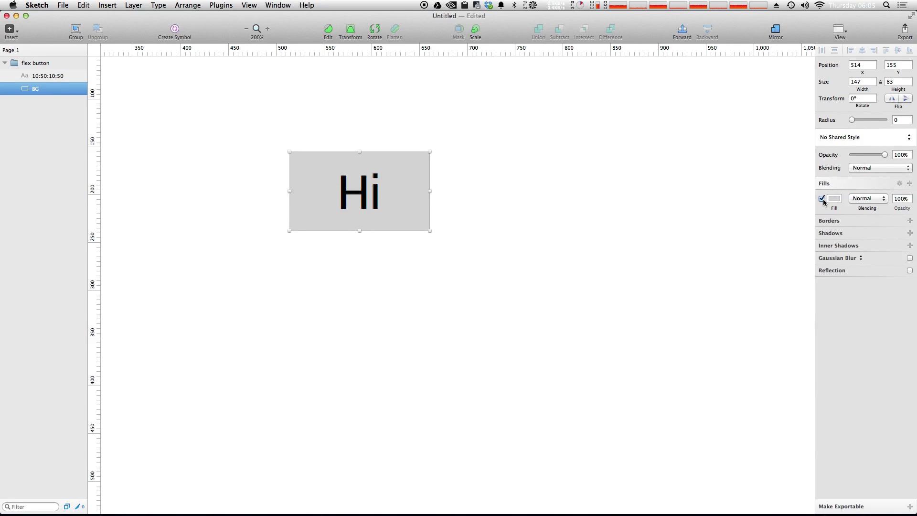
# Fill the BG rectangle blue (4A90E2) and round its corners to radius 9
pyautogui.click(833, 199)
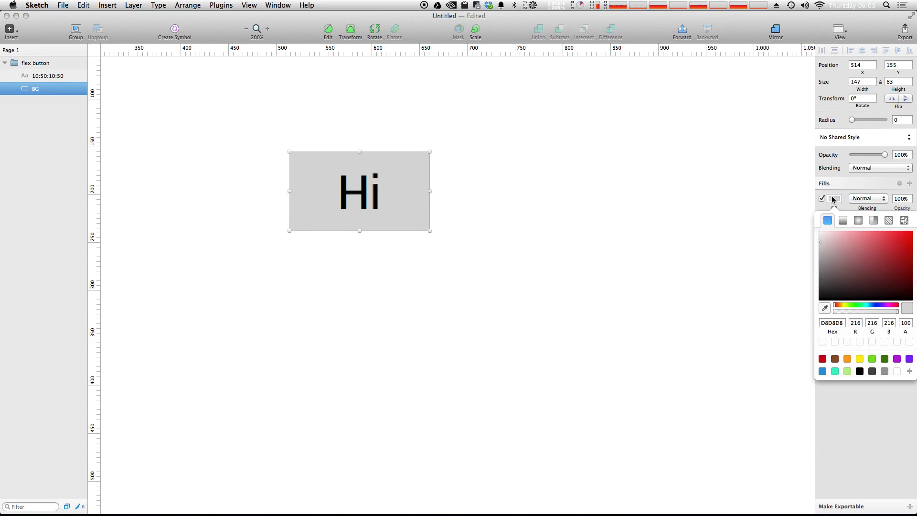
pyautogui.click(823, 372)
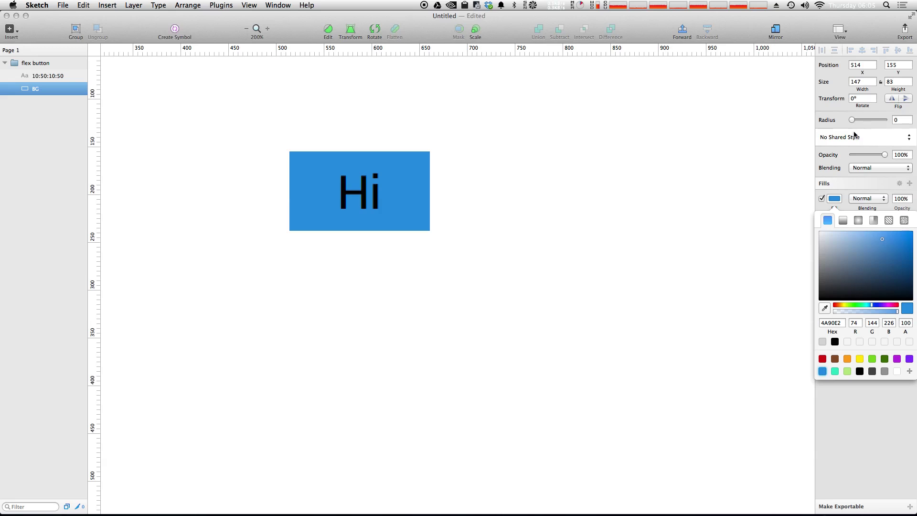
pyautogui.moveTo(852, 120); pyautogui.dragTo(863, 123)
# Make the Hi text white
pyautogui.click(74, 80)
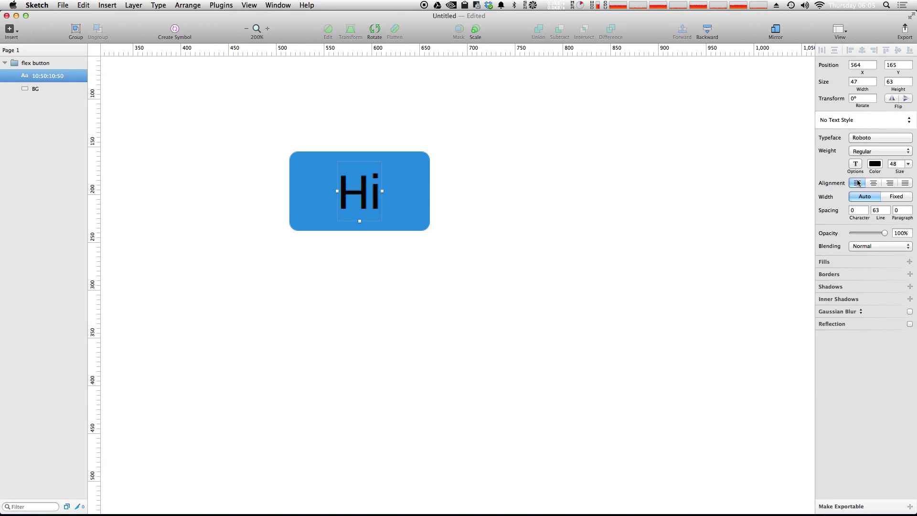
pyautogui.click(879, 166)
pyautogui.moveTo(861, 191); pyautogui.dragTo(787, 167)
pyautogui.click(762, 161)
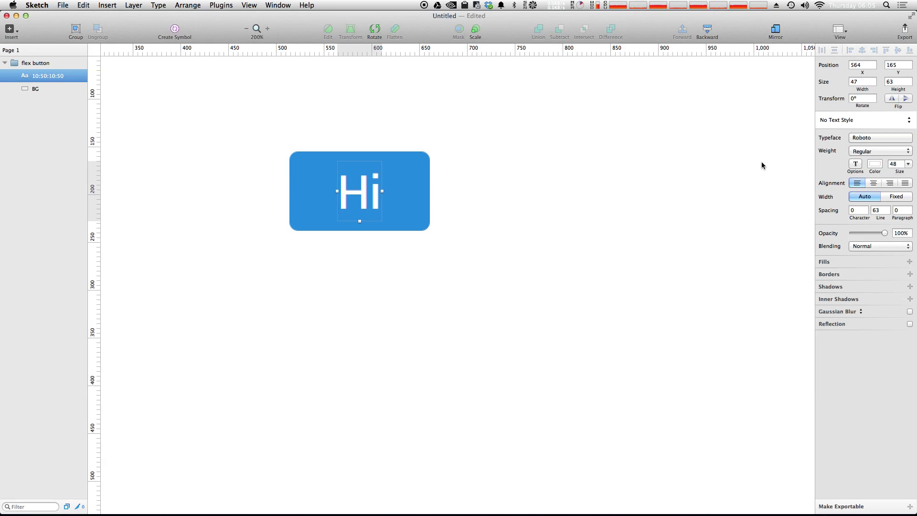
pyautogui.click(756, 174)
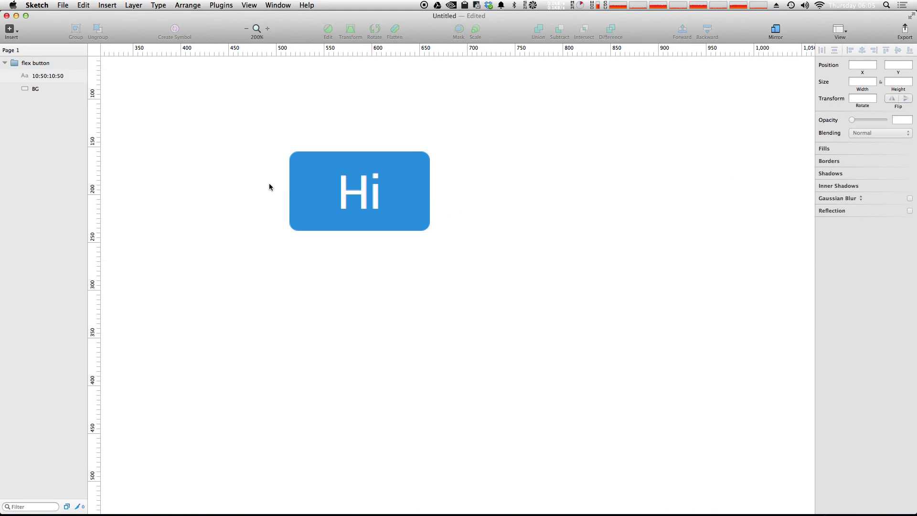
pyautogui.click(360, 202)
# Change the button text to 'Cancel' and refit the blue background around the longer word
pyautogui.doubleClick(359, 202)
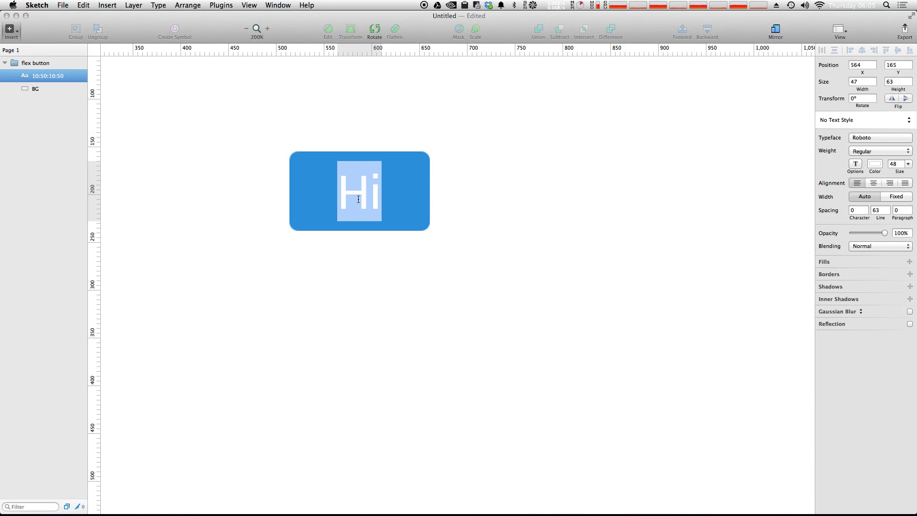
pyautogui.write('Cancel')
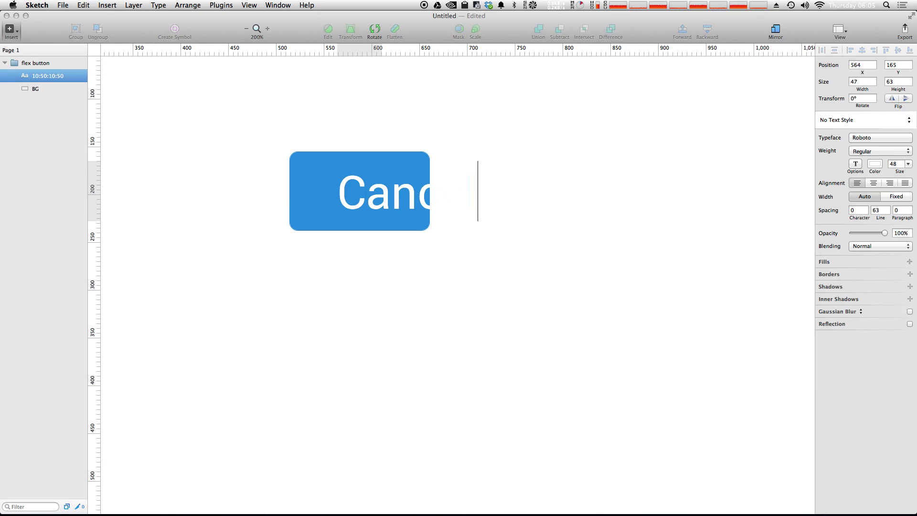
pyautogui.click(433, 333)
pyautogui.click(35, 79)
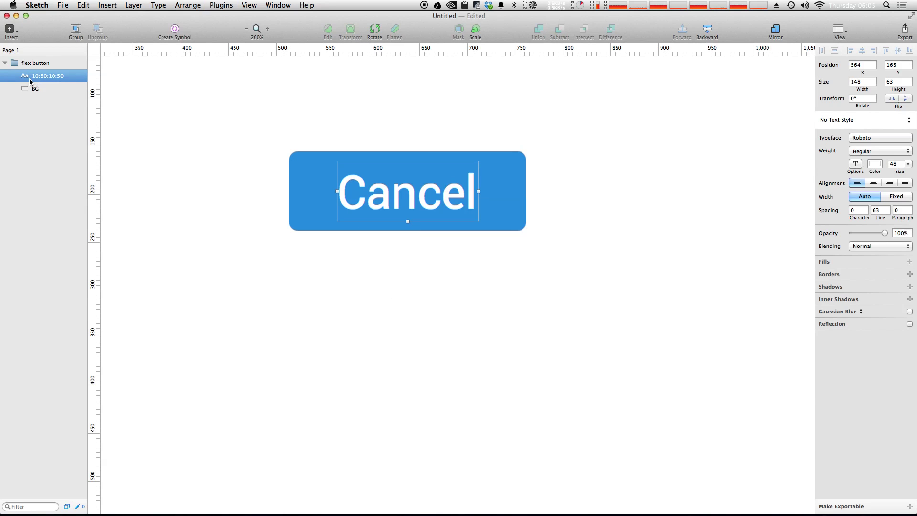
pyautogui.click(205, 271)
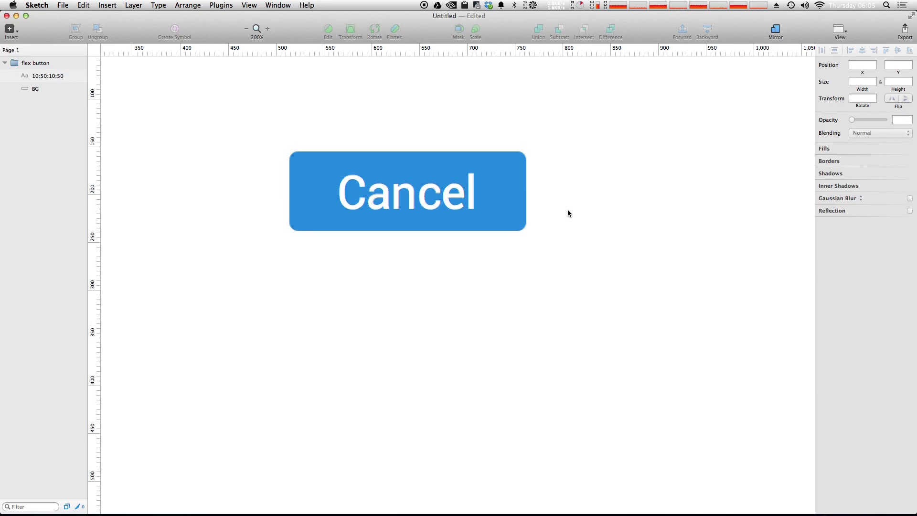
pyautogui.moveTo(581, 168); pyautogui.dragTo(634, 243)
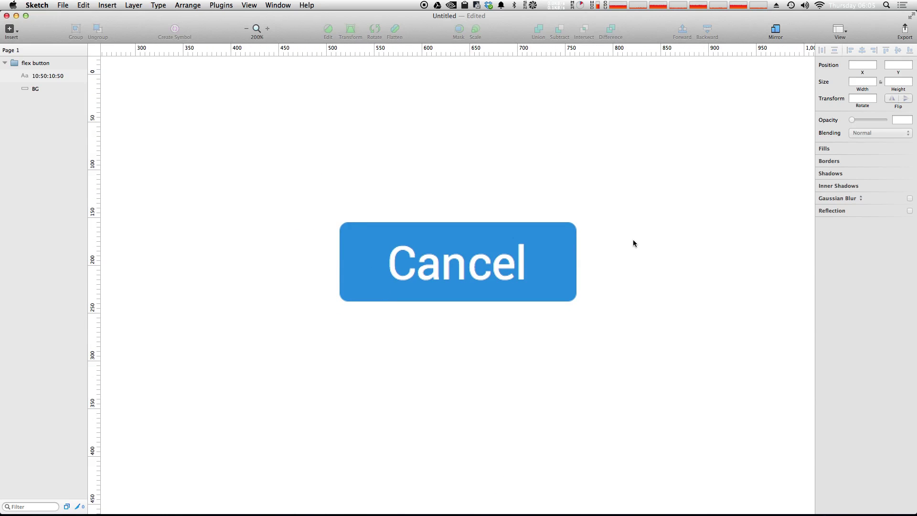